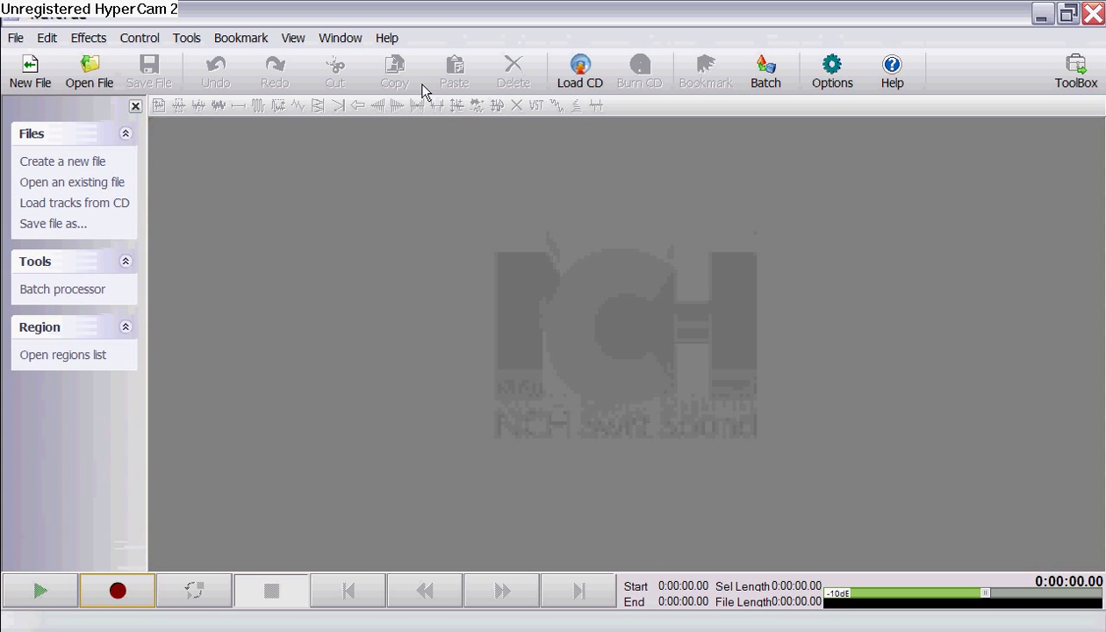
# - Record a new 44100 Hz mono voice clip lasting about 27 seconds
pyautogui.click(116, 592)
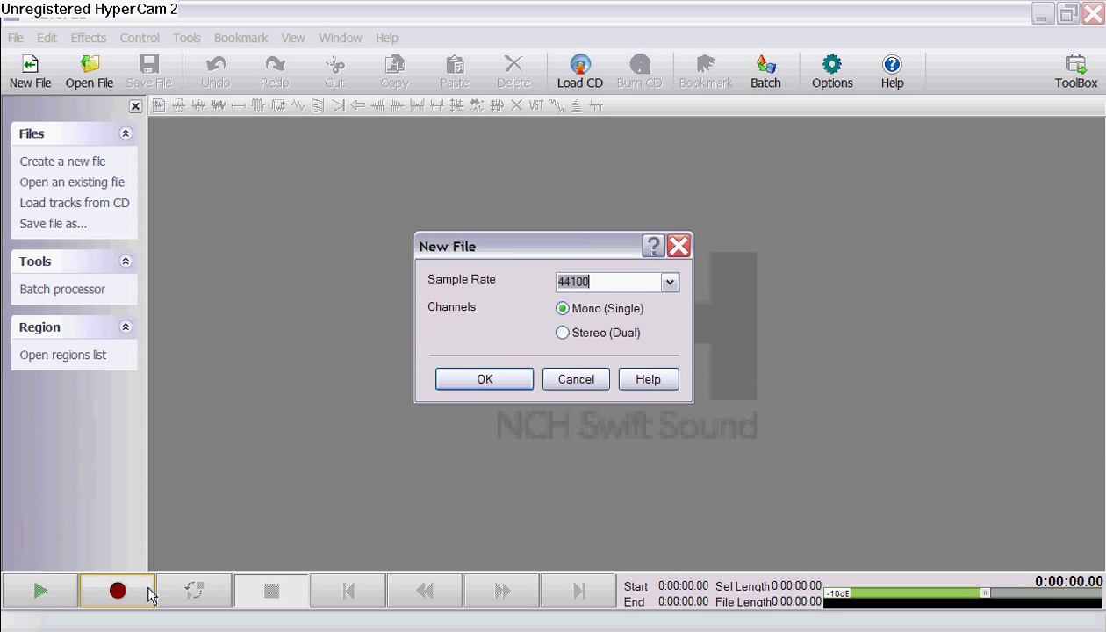
pyautogui.click(484, 379)
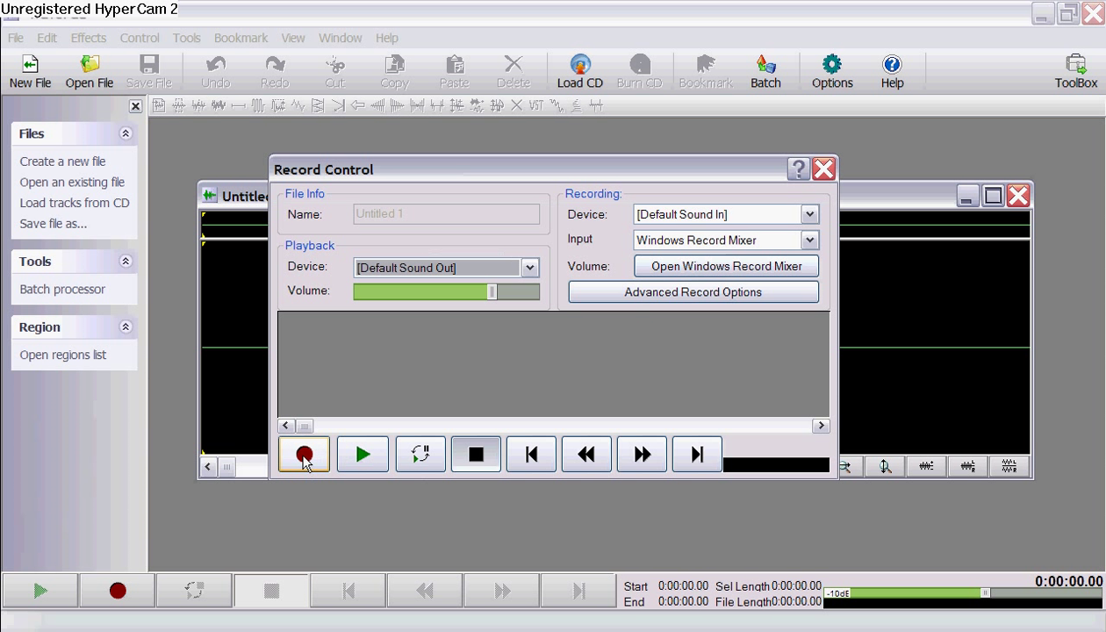
pyautogui.click(304, 455)
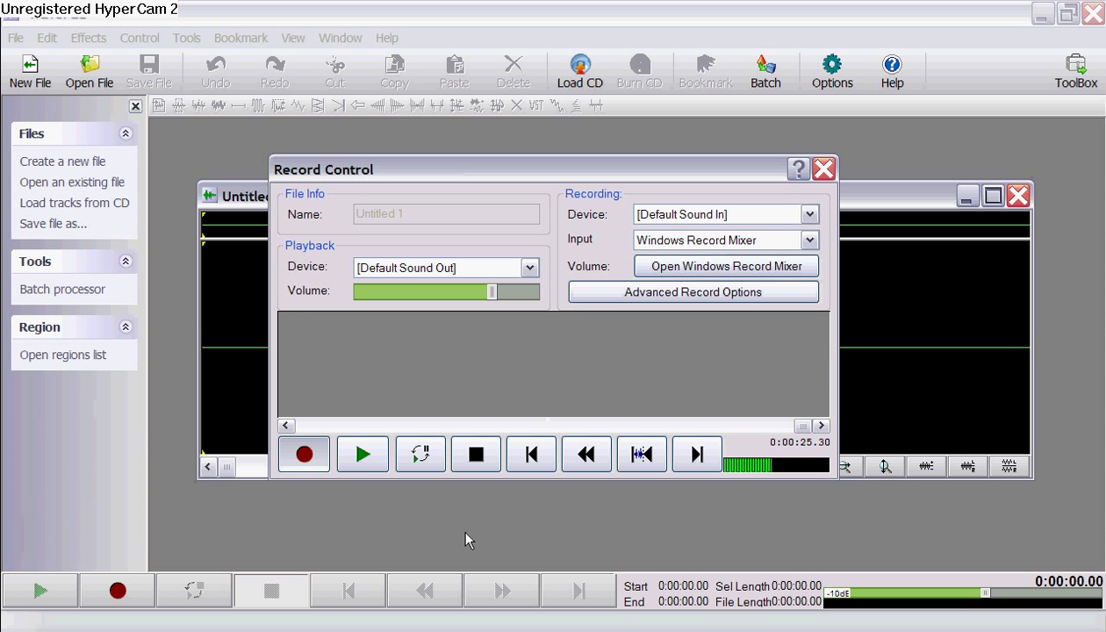
pyautogui.click(475, 454)
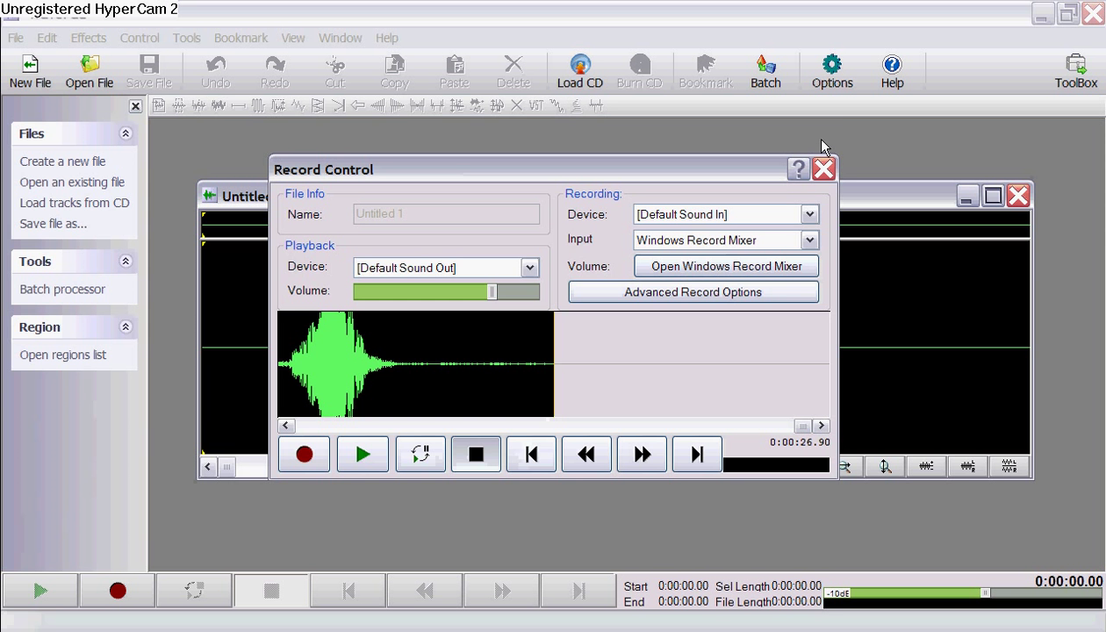
# - Close Record Control and move the Untitled 1 waveform window up and left
pyautogui.click(823, 168)
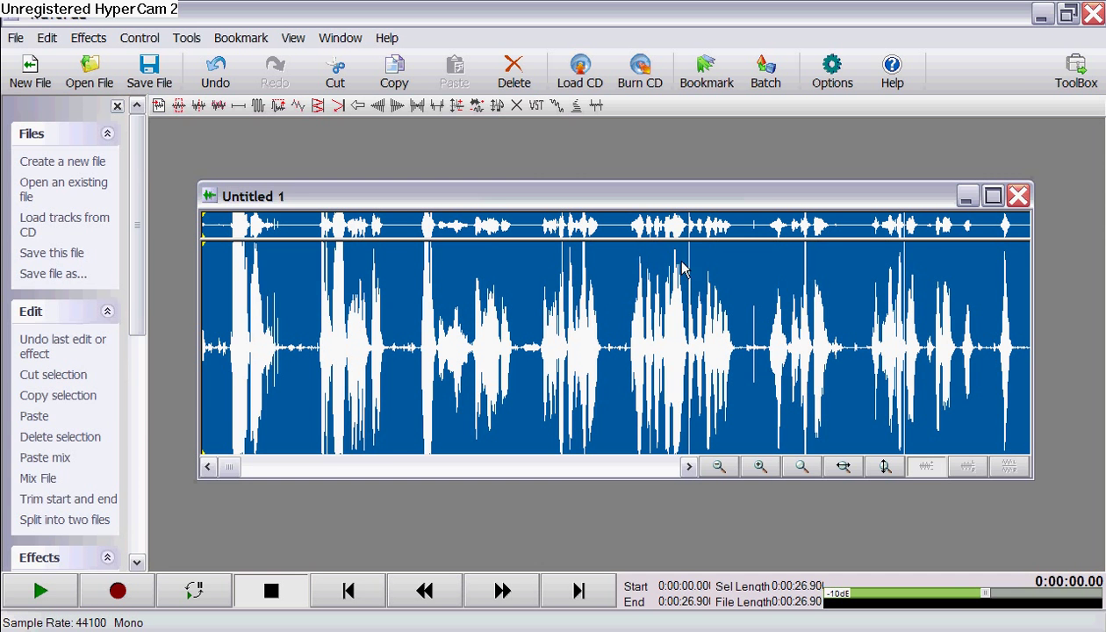
pyautogui.moveTo(498, 205); pyautogui.dragTo(452, 142)
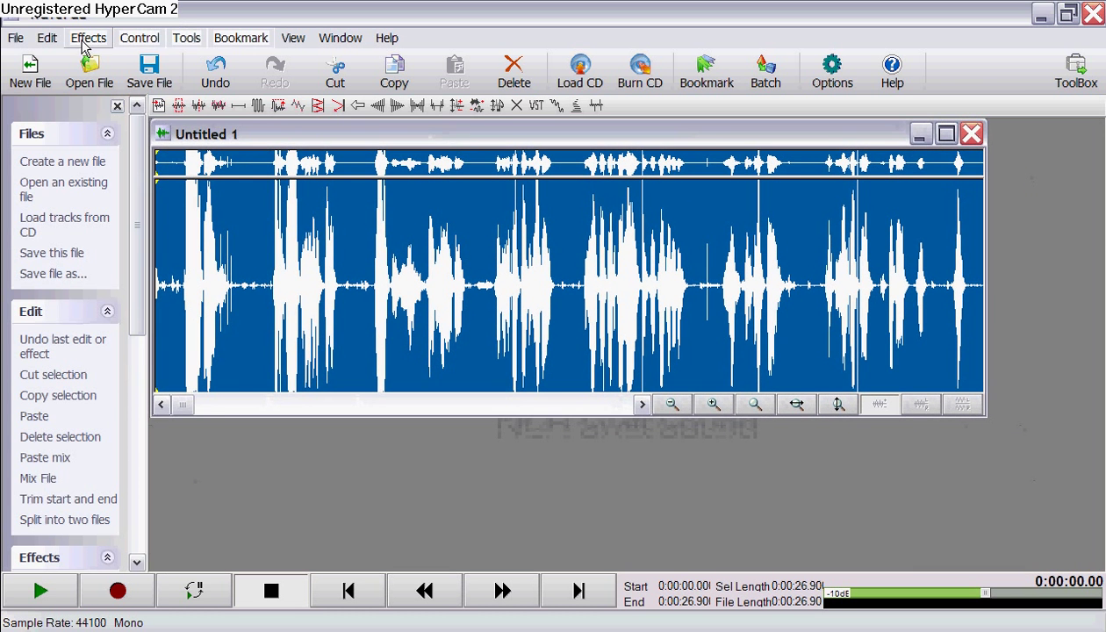
# - Apply a Pitch Change of 150% to the voice clip
pyautogui.click(89, 38)
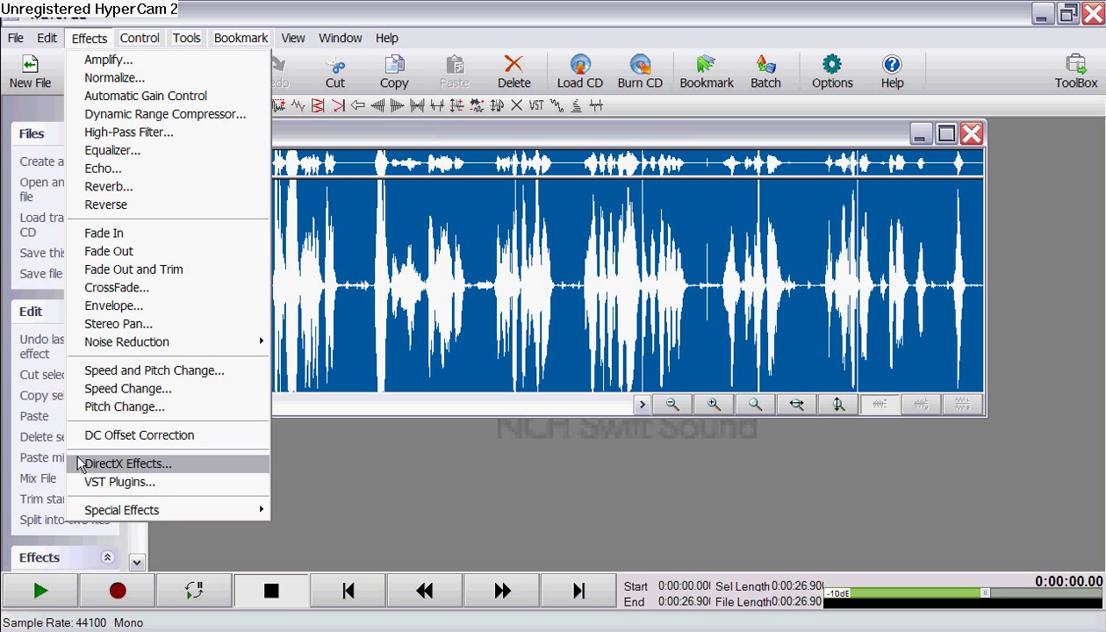
pyautogui.click(97, 406)
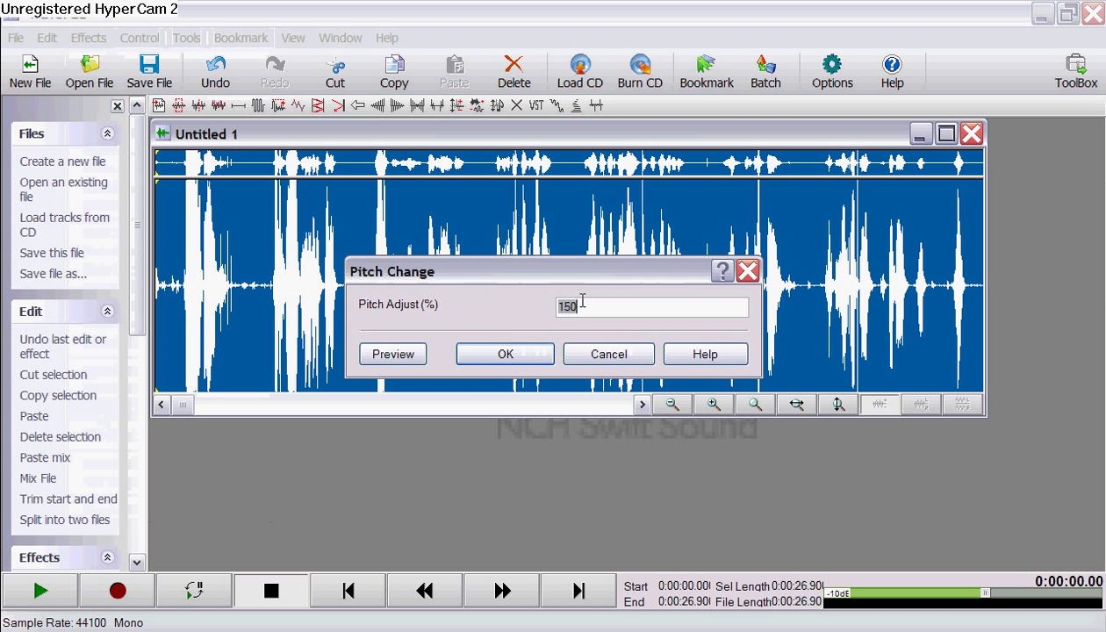
pyautogui.click(591, 305)
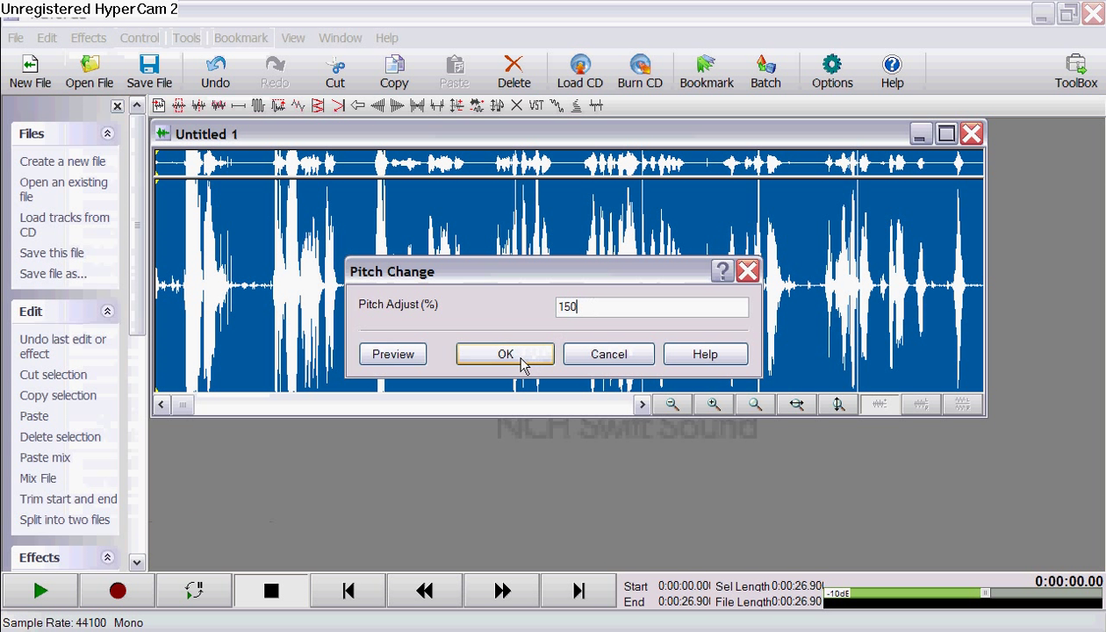
pyautogui.click(506, 354)
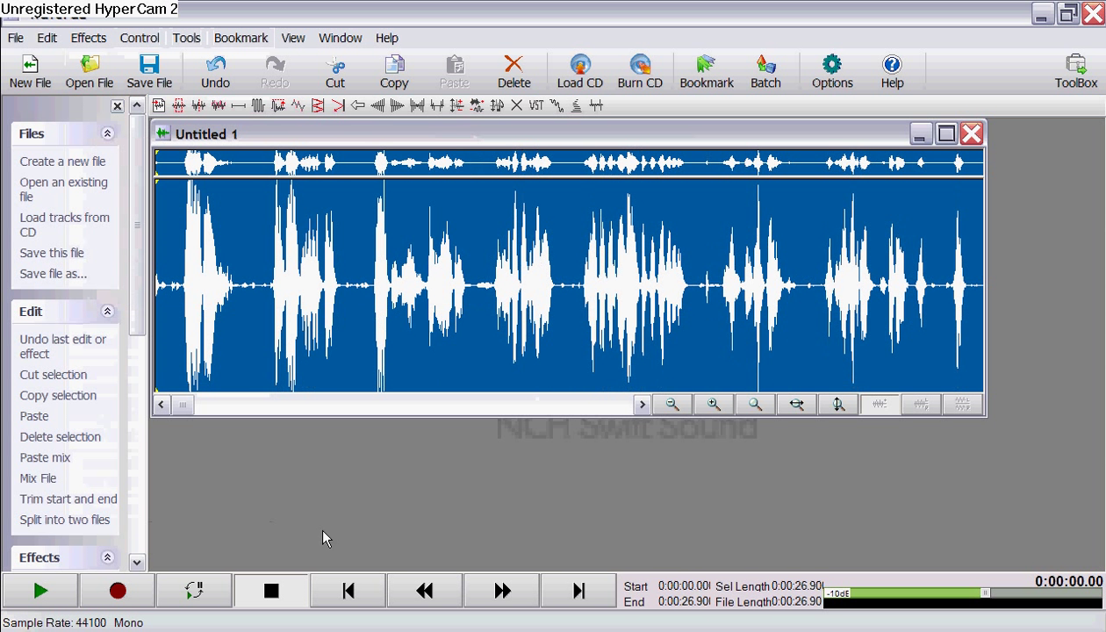
# - Normalize the clip to a peak level of 100
pyautogui.click(88, 37)
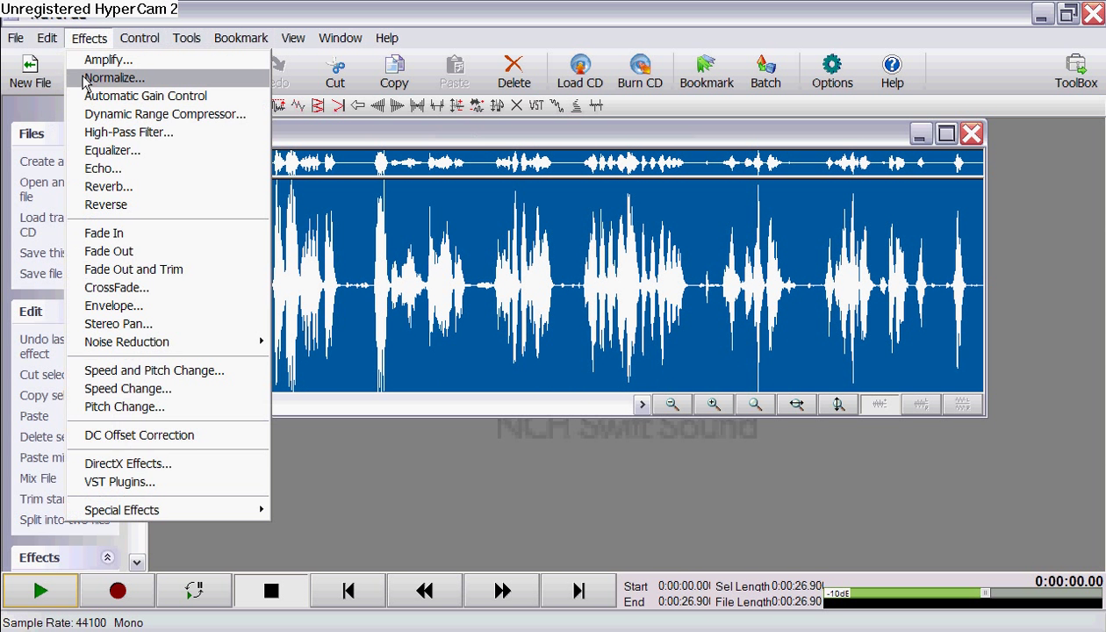
pyautogui.click(86, 77)
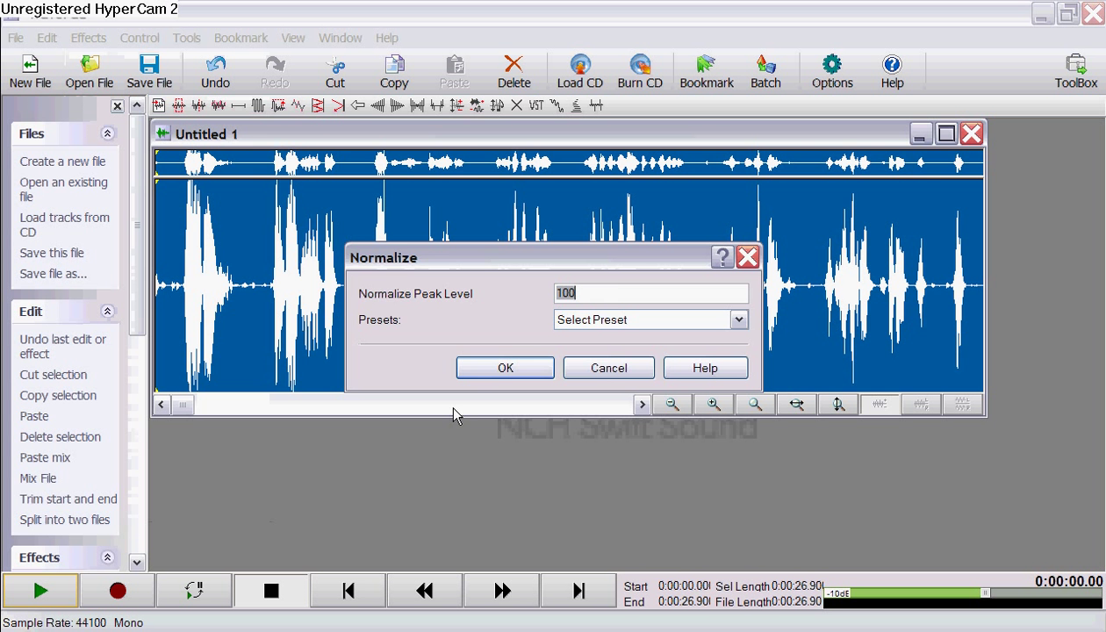
pyautogui.click(504, 369)
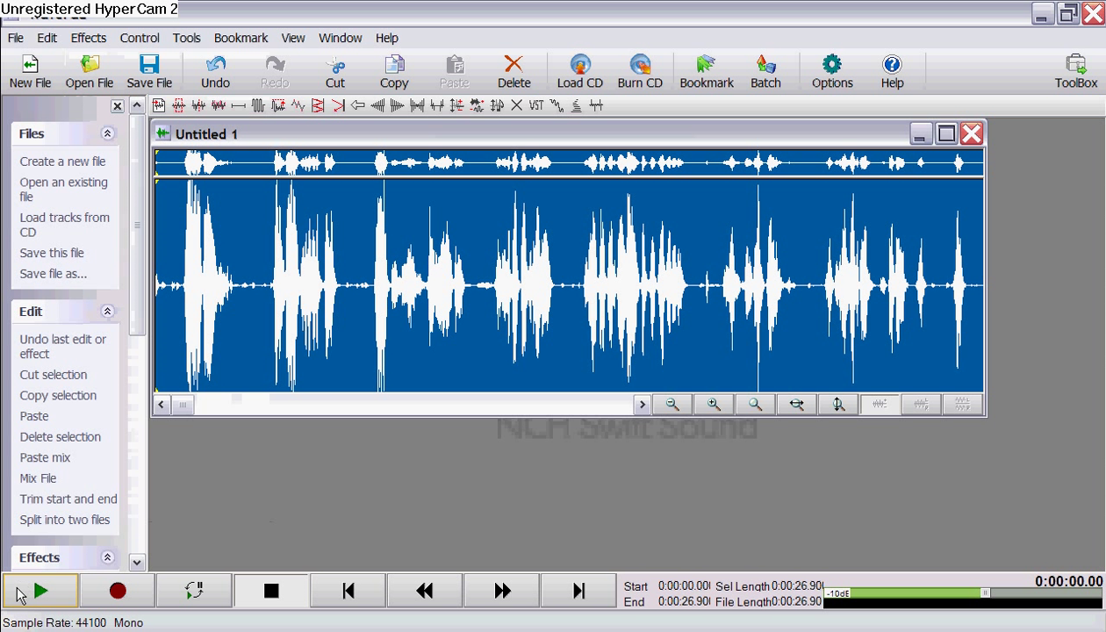
# - Play the edited 26.9-second clip through to the end, nudging its window slightly
pyautogui.click(39, 591)
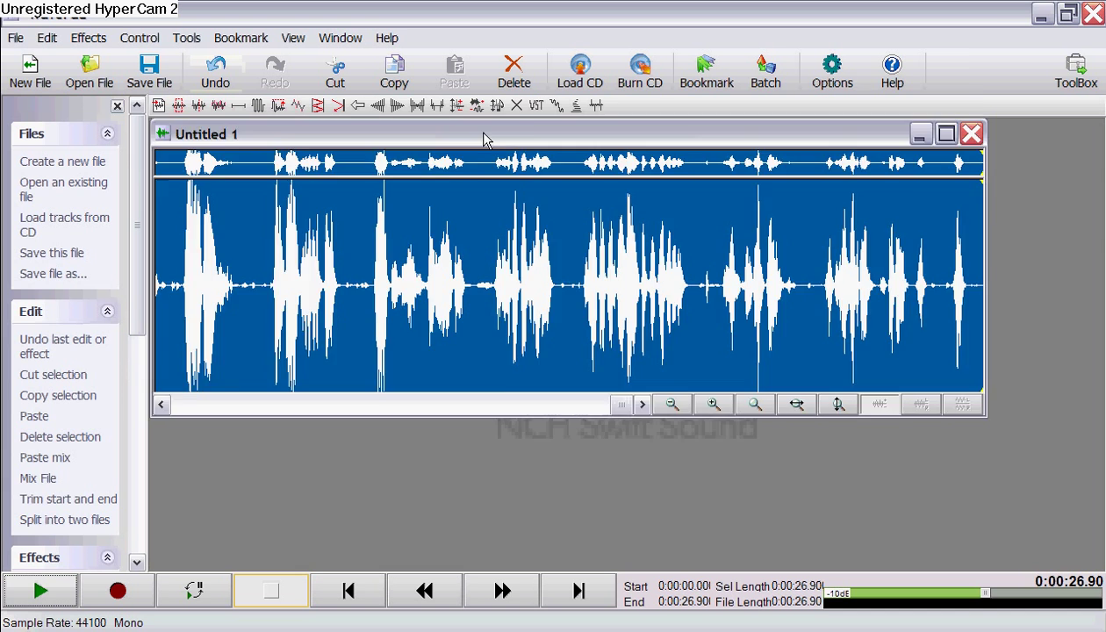
pyautogui.moveTo(485, 141); pyautogui.dragTo(518, 143)
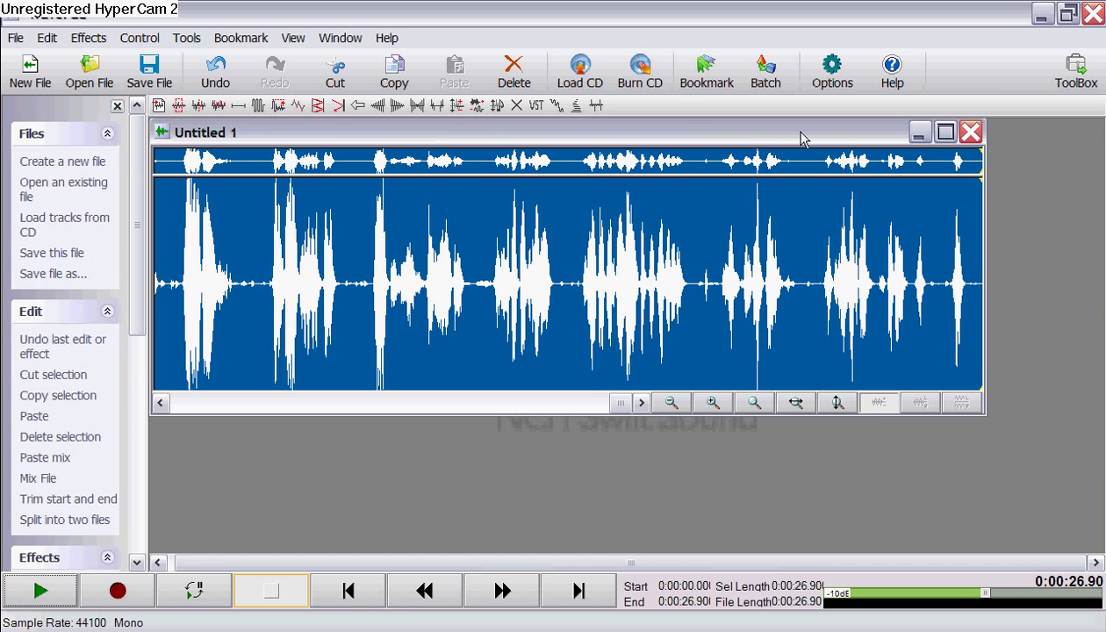
pyautogui.moveTo(801, 139); pyautogui.dragTo(798, 143)
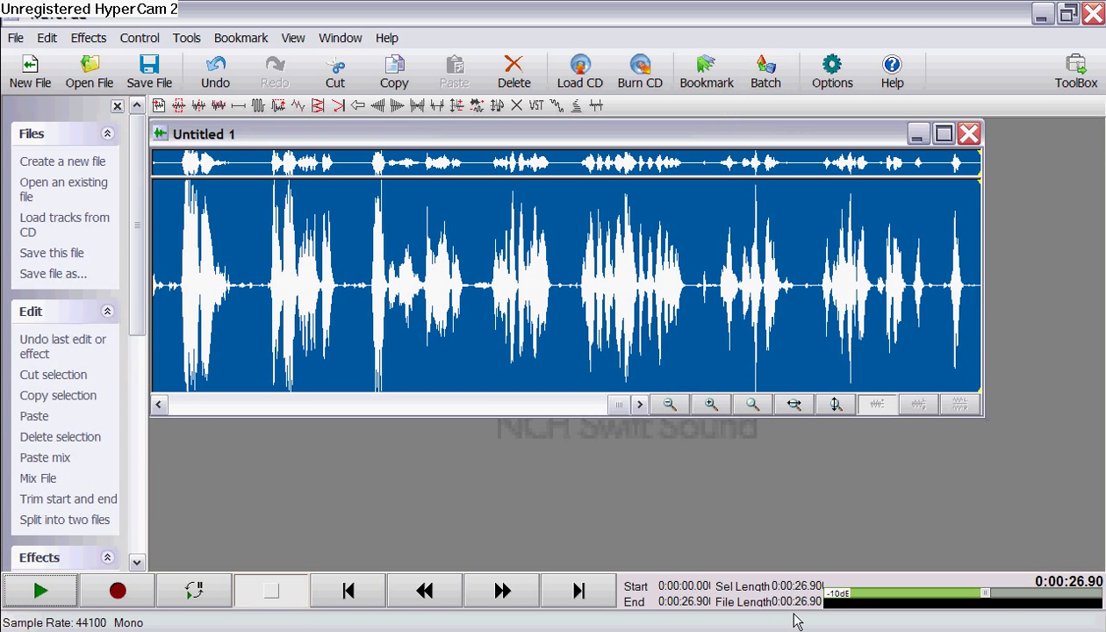
# - In Internet Explorer, search Google for 'wavepad sound editor' and open the official NCH result
pyautogui.hotkey('alt', 'Tab')
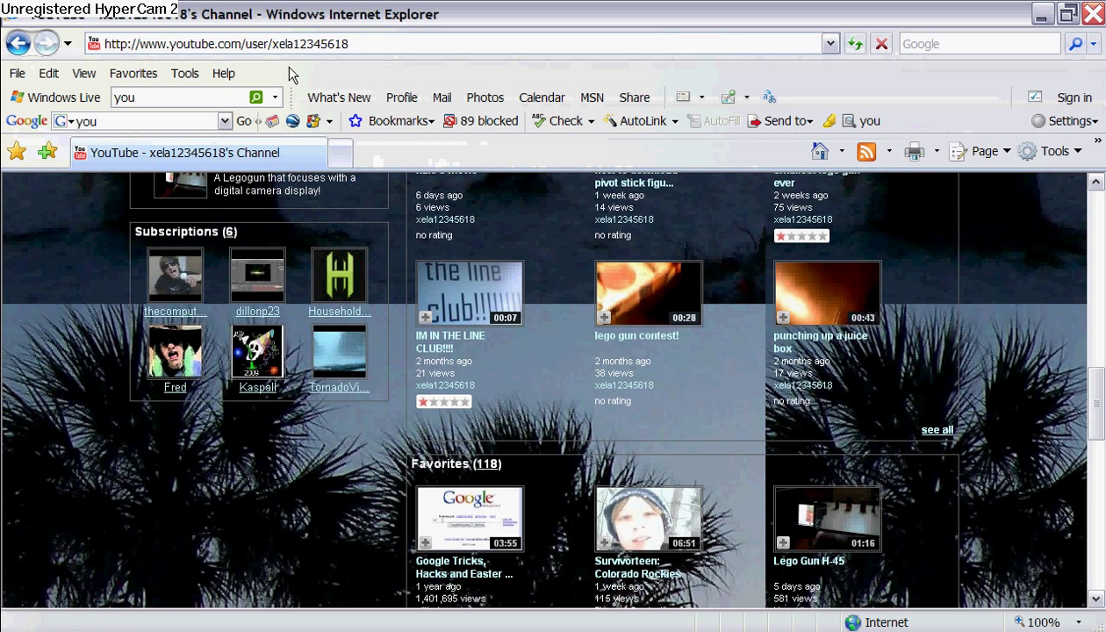
pyautogui.click(188, 121)
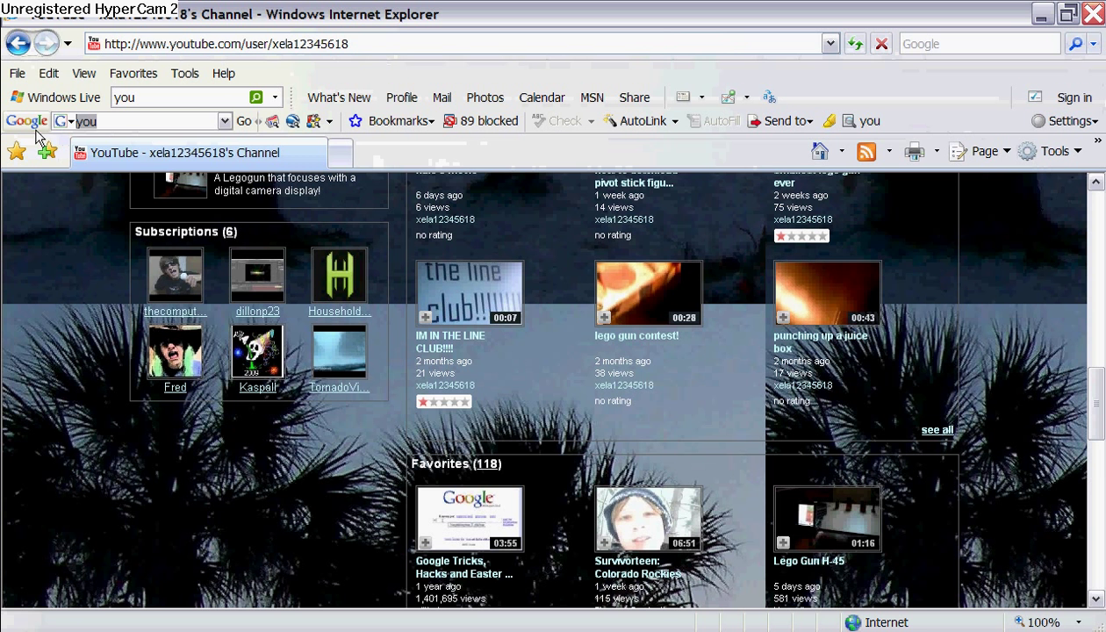
pyautogui.press('BackSpace')
pyautogui.write('wave')
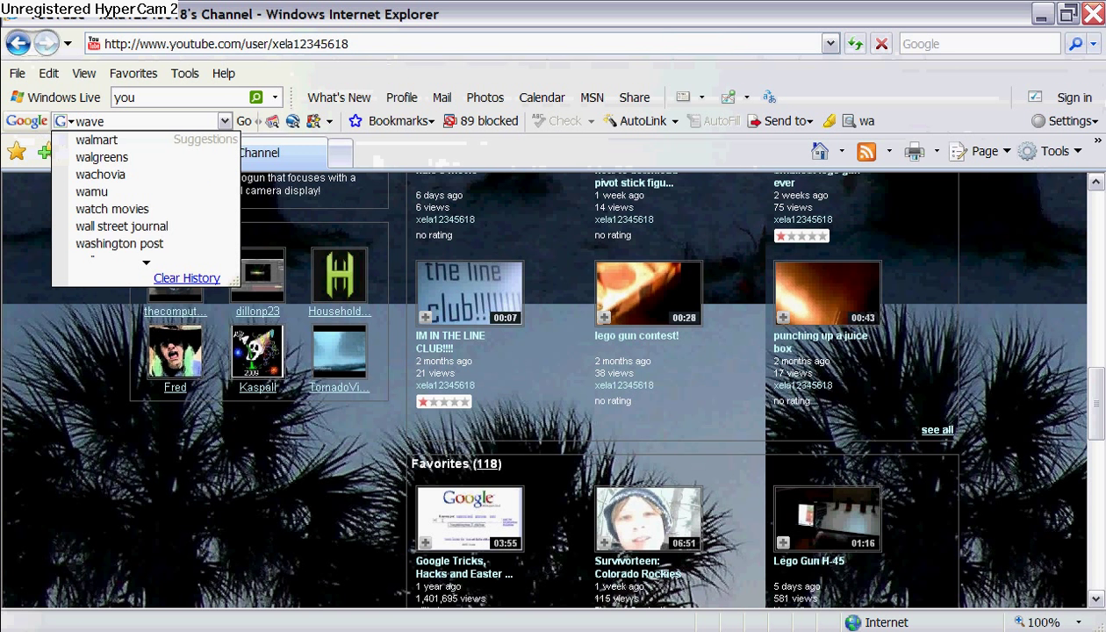
pyautogui.write(' pad')
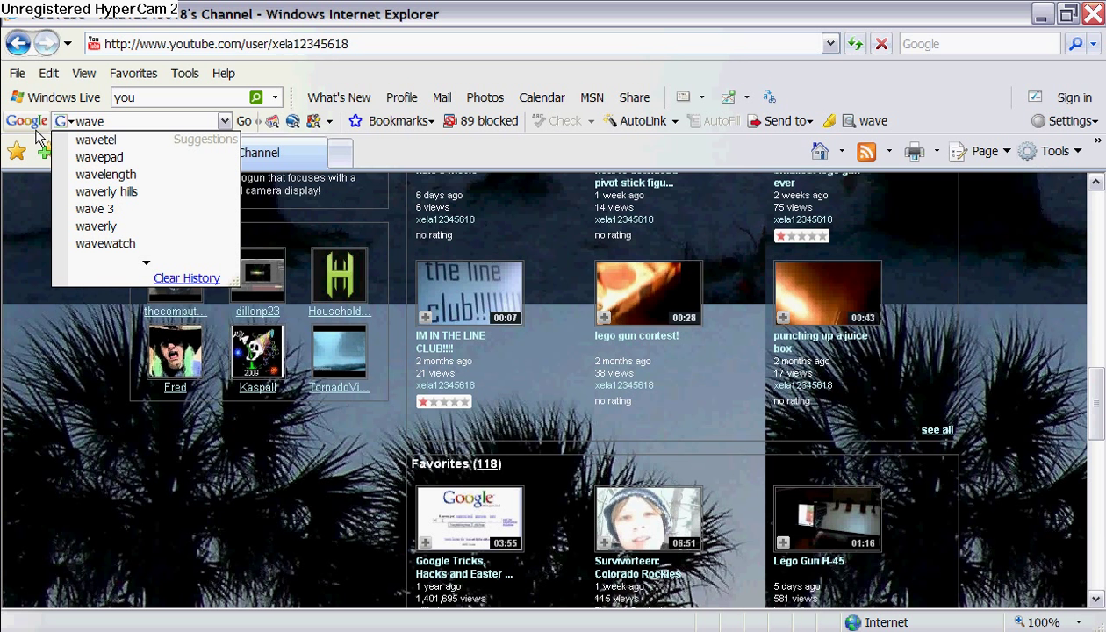
pyautogui.write('pad s')
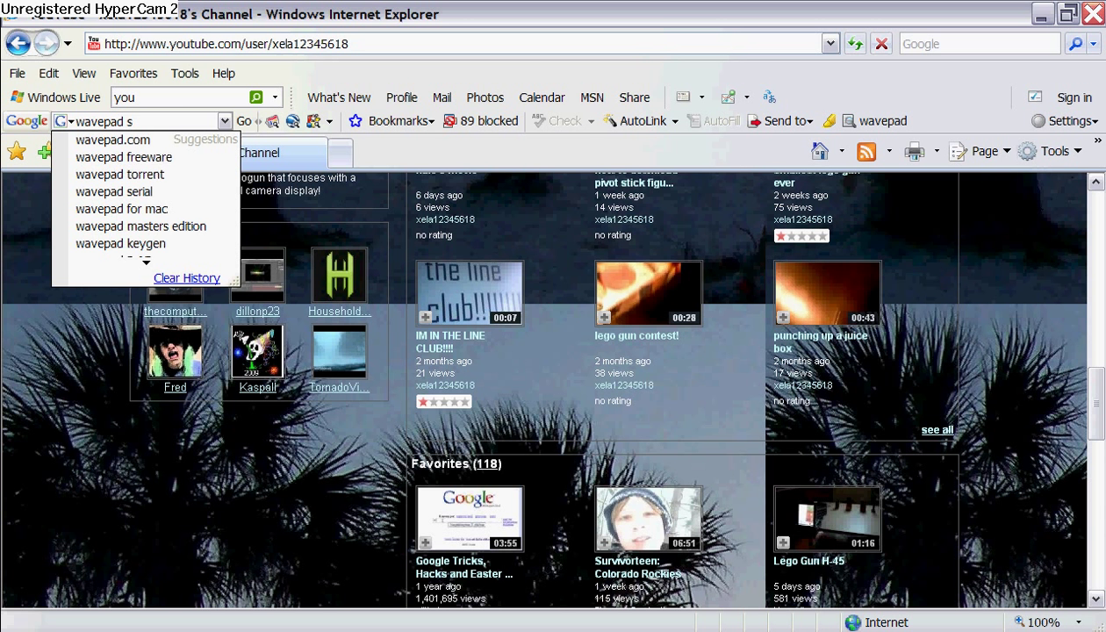
pyautogui.write('ound edi')
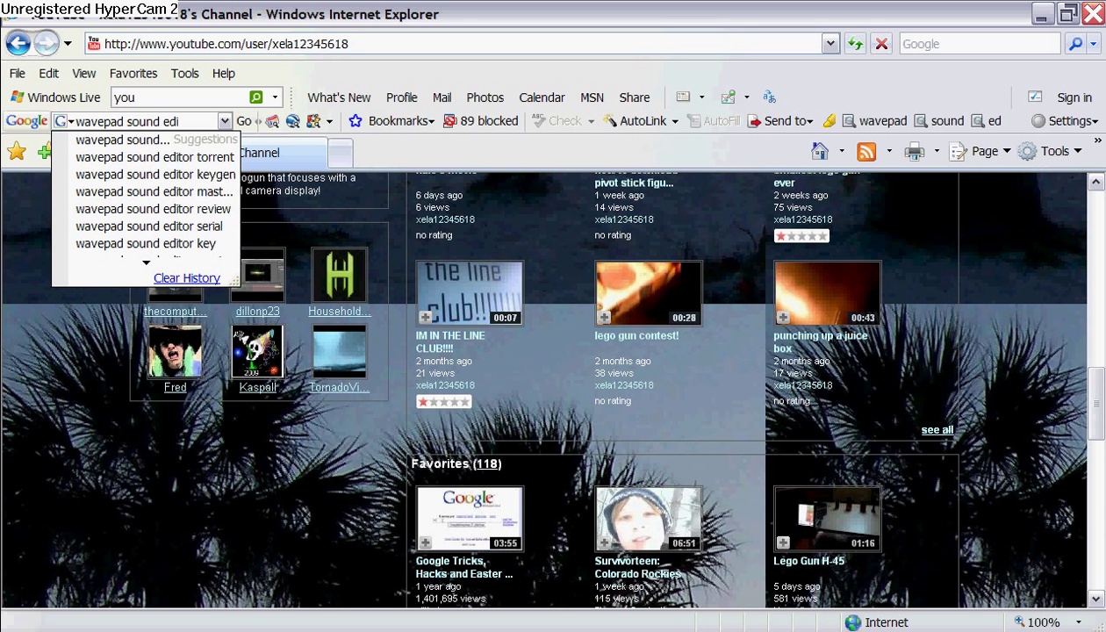
pyautogui.write('tor')
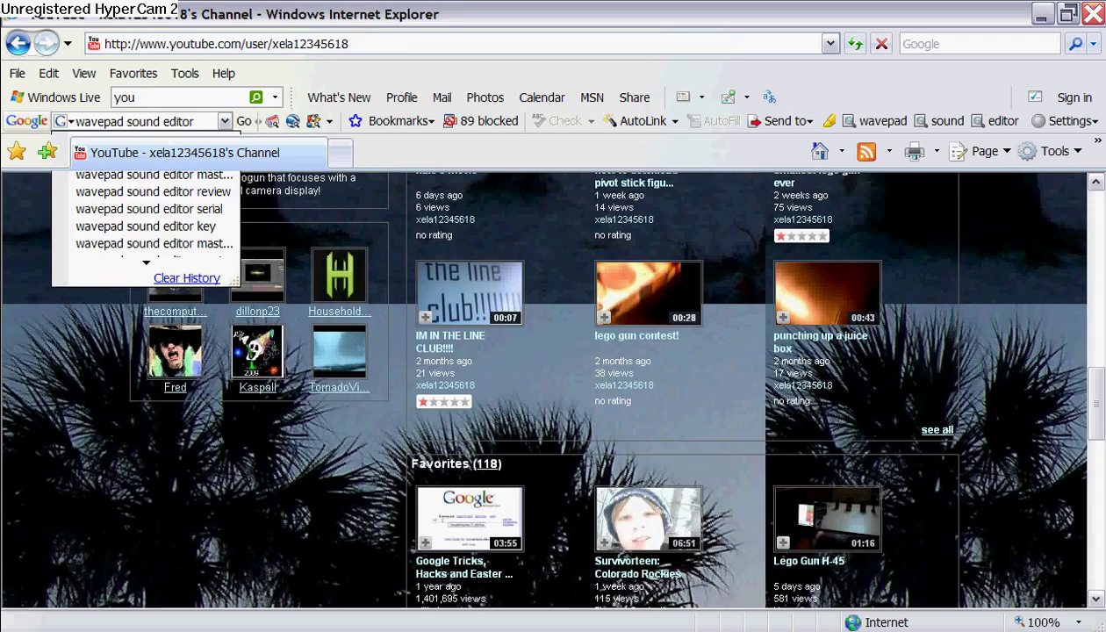
pyautogui.press('Return')
pyautogui.click(212, 314)
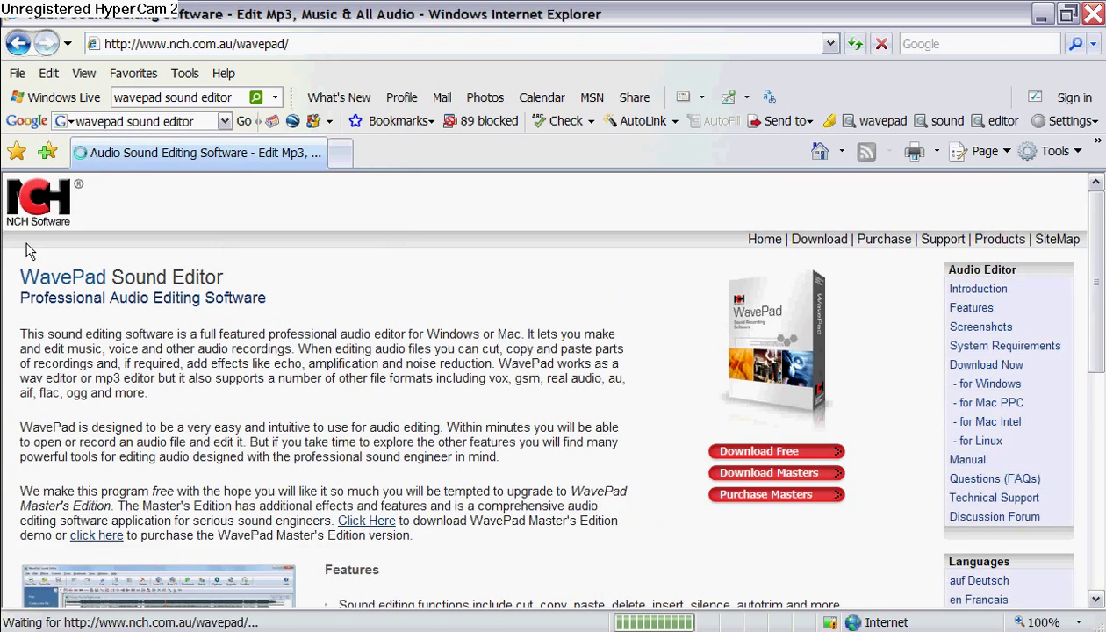
pyautogui.click(366, 521)
pyautogui.scroll(-1, 395, 458)
pyautogui.scroll(-2, 397, 459)
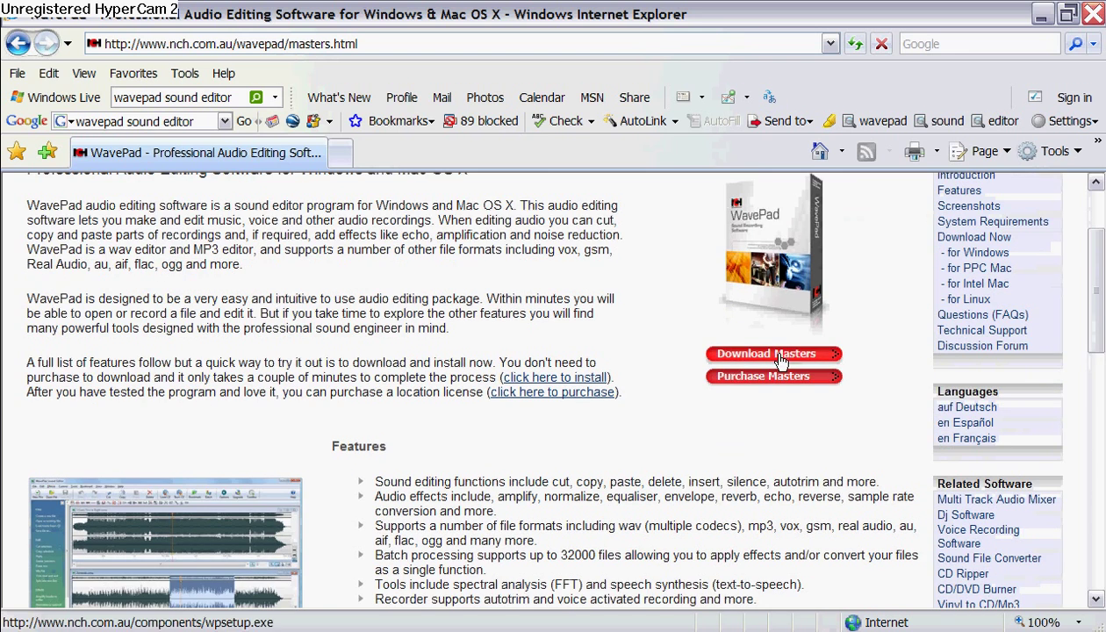
pyautogui.scroll(-4, 254, 426)
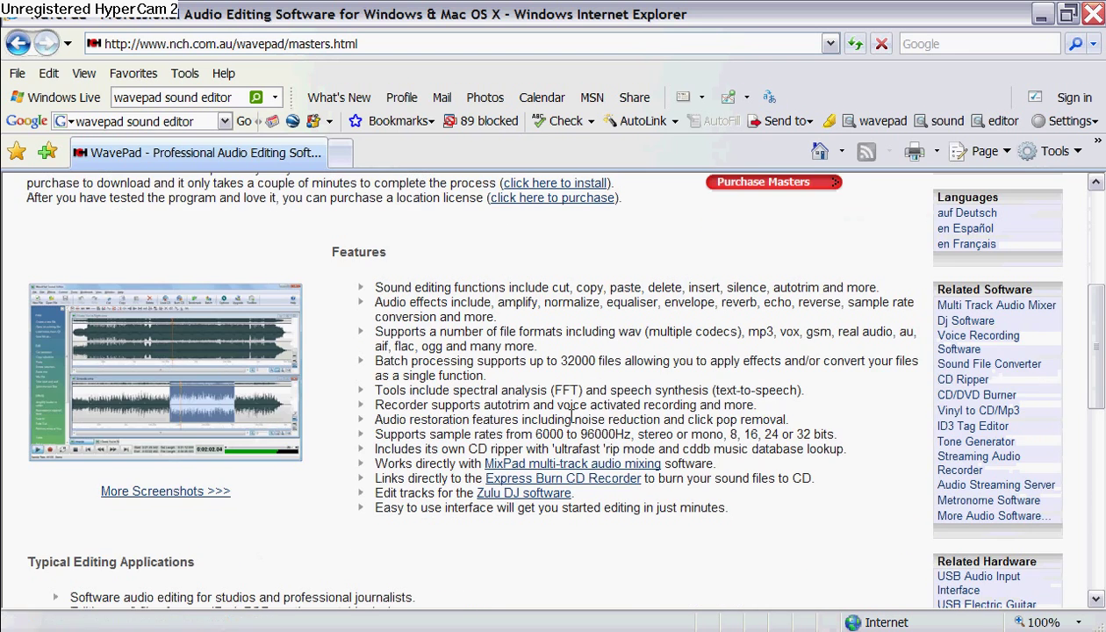
pyautogui.scroll(7, 900, 414)
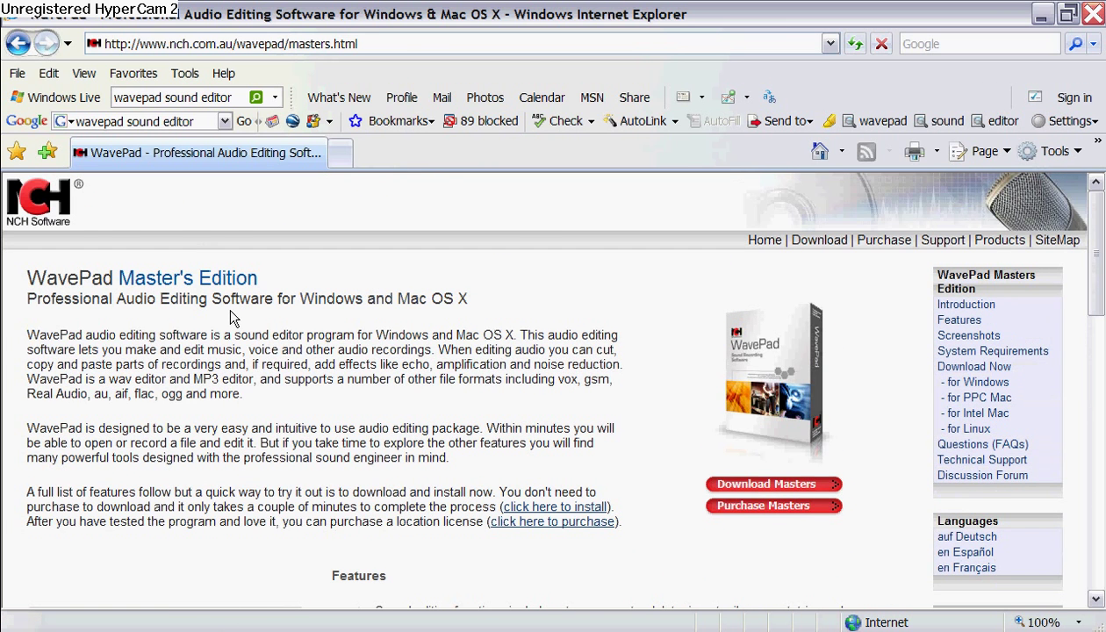
pyautogui.click(19, 42)
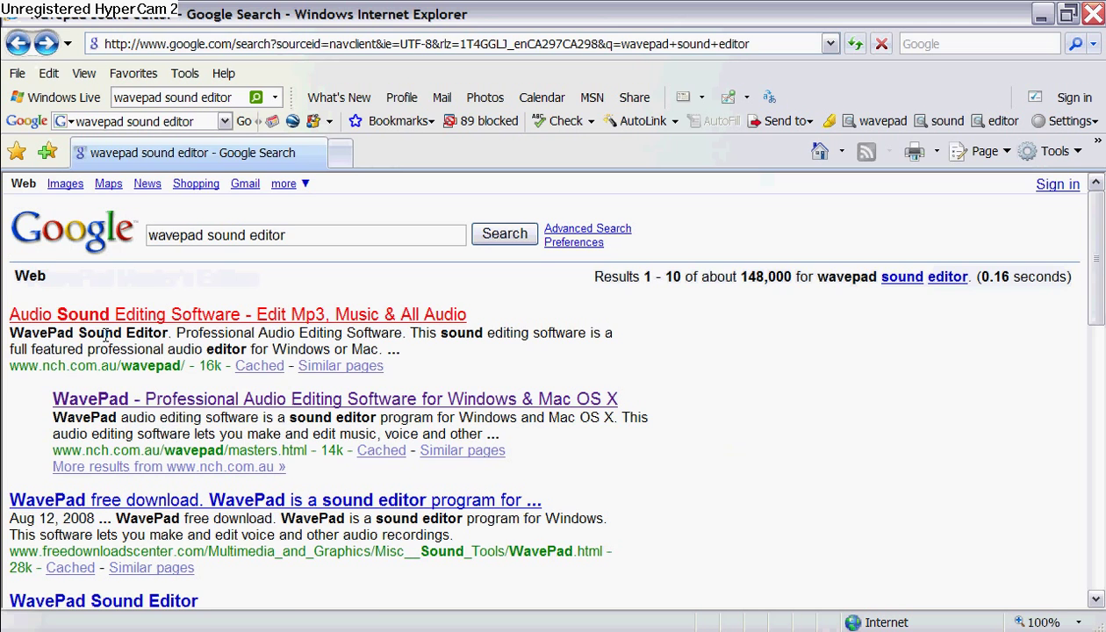
pyautogui.click(161, 399)
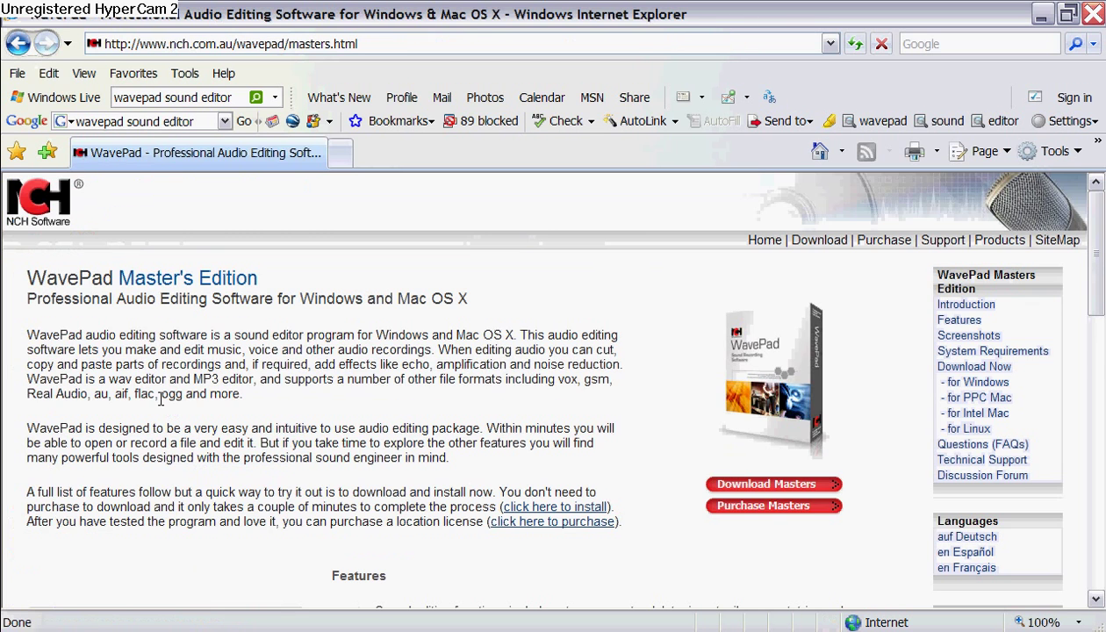
pyautogui.click(18, 42)
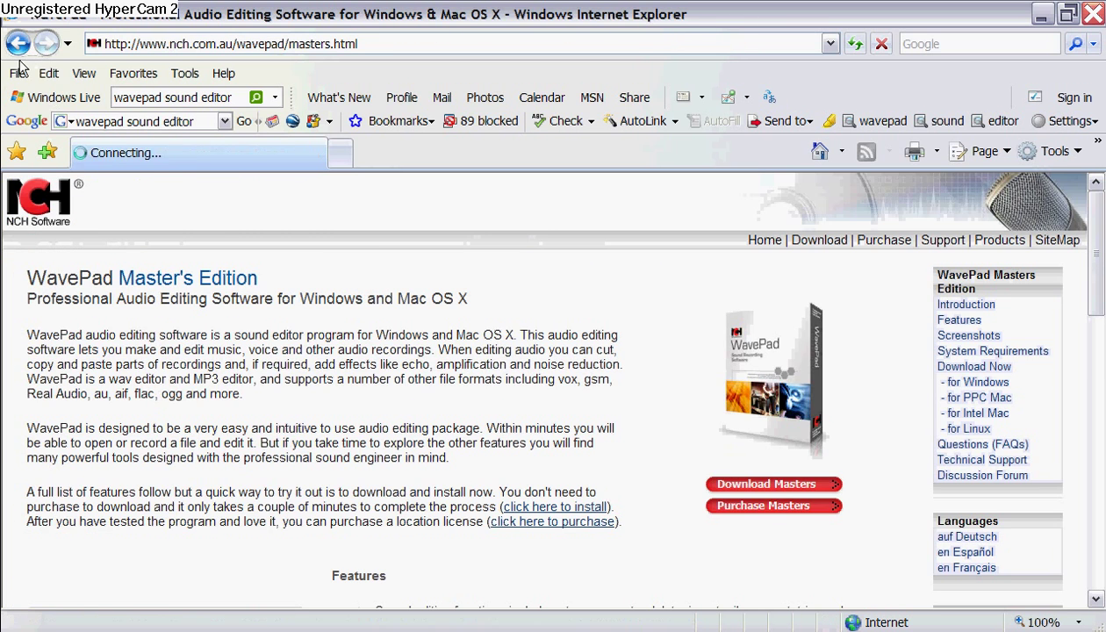
pyautogui.scroll(-1, 69, 474)
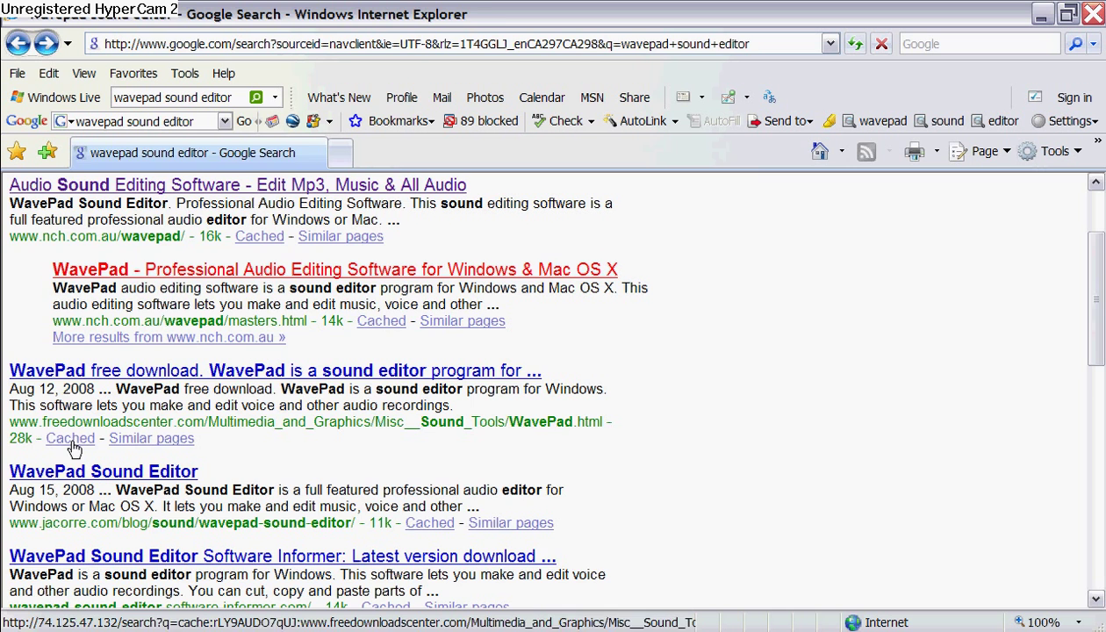
# - Open the WavePad 3.12 free download page, then go to youtube.com from the address history
pyautogui.click(124, 377)
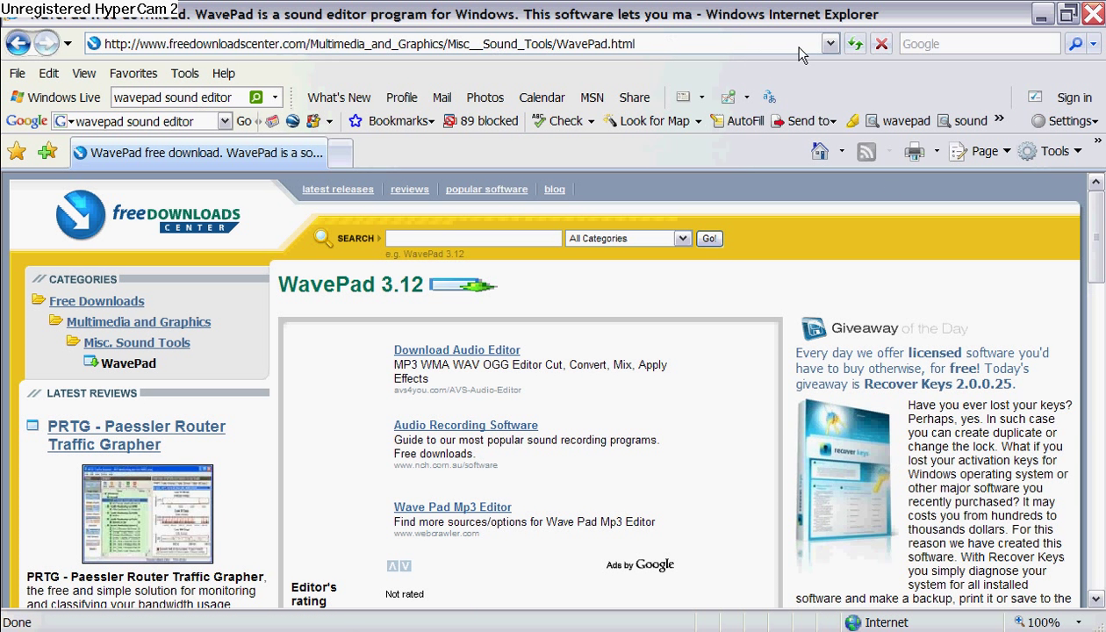
pyautogui.click(854, 44)
pyautogui.click(829, 43)
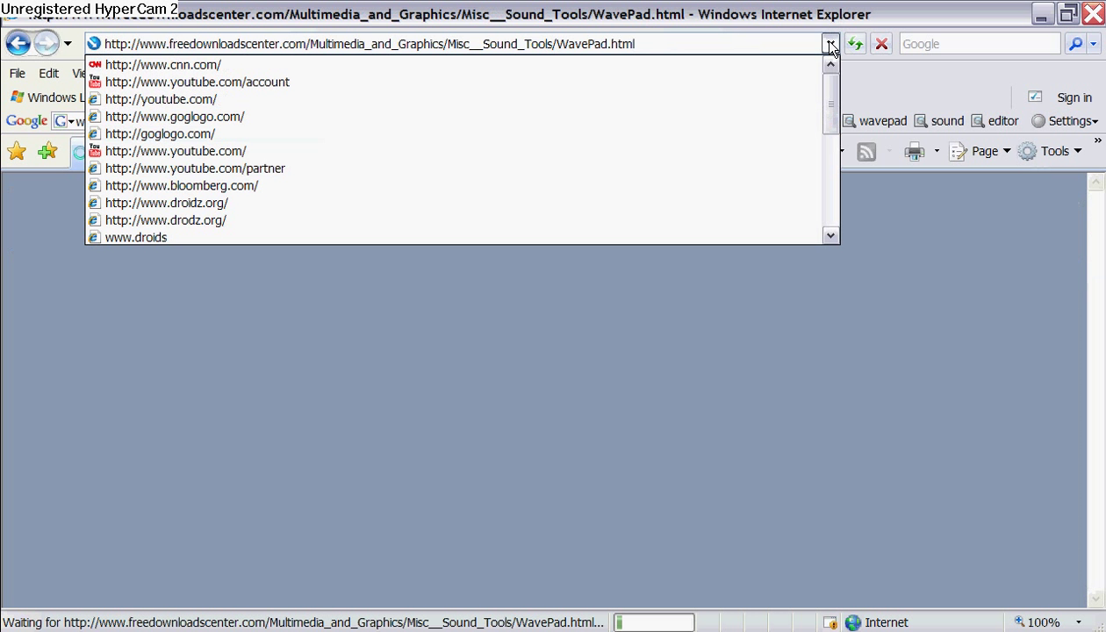
pyautogui.click(166, 98)
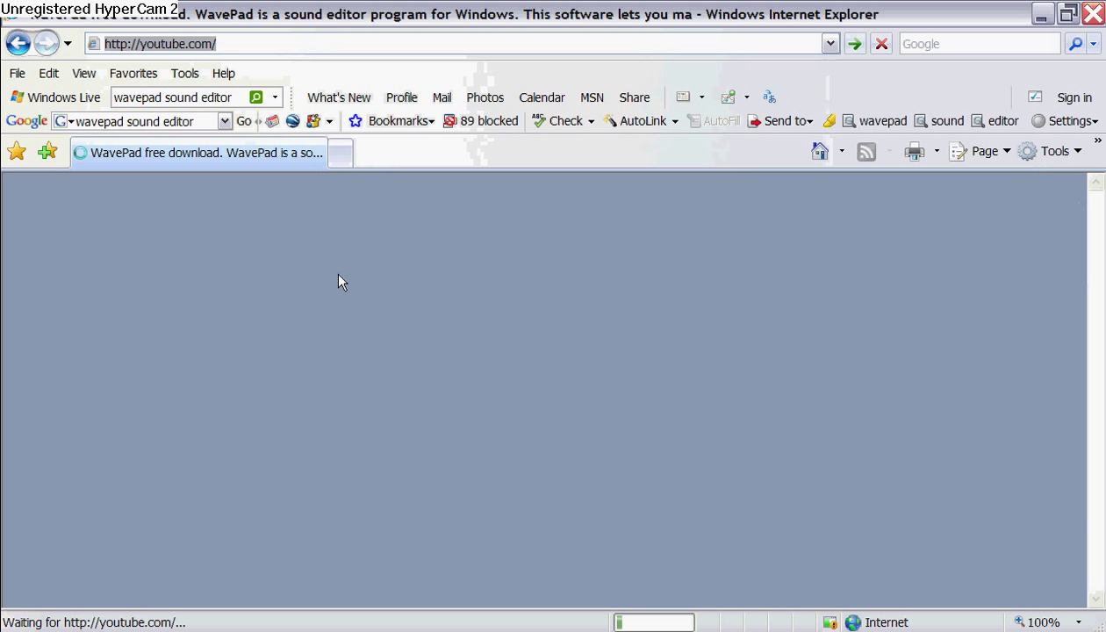